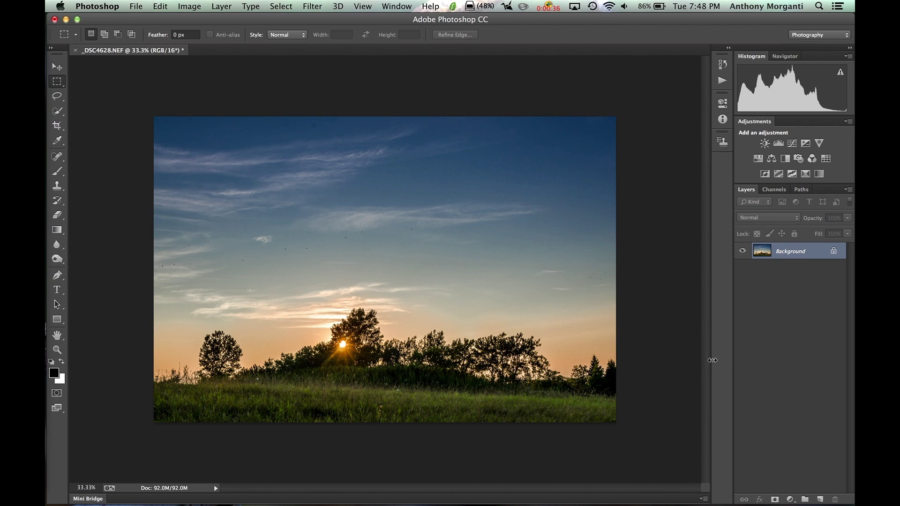
Zoom in, duplicate Background as Layer 1, and add an empty Layer 2 on top.
{"action": "key", "text": "super+0"}
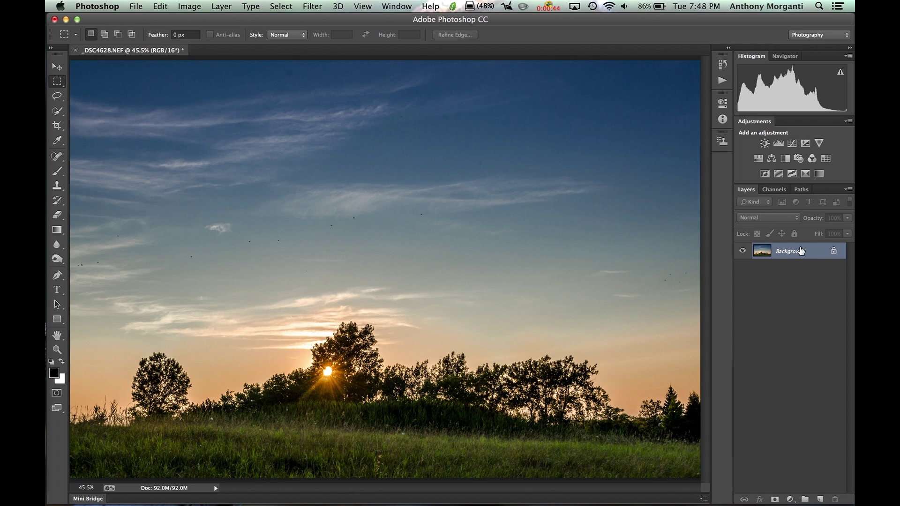
{"action": "key", "text": "super+j"}
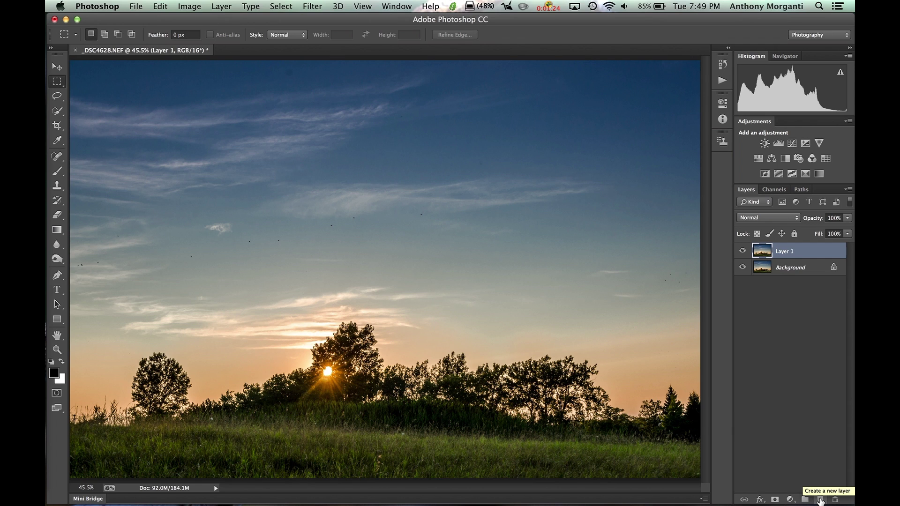
{"action": "left_click", "coordinate": [821, 499]}
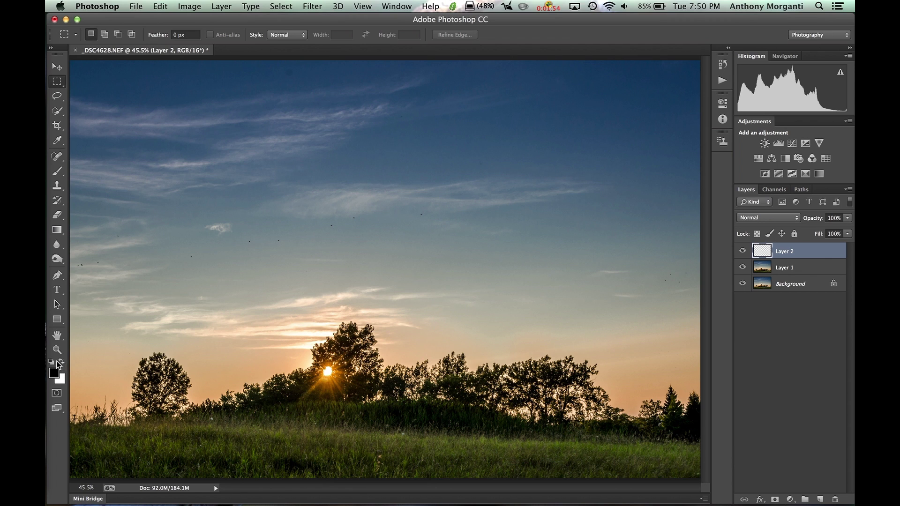
Make white the foreground colour and set up a 600 px, 0% hardness Brush.
{"action": "left_click", "coordinate": [62, 362]}
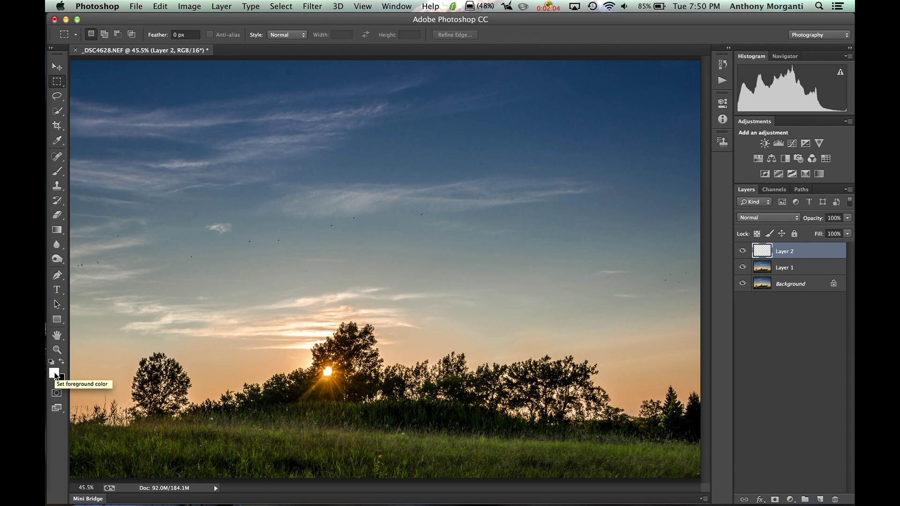
{"action": "key", "text": "x"}
{"action": "key", "text": "x"}
{"action": "key", "text": "x"}
{"action": "key", "text": "x"}
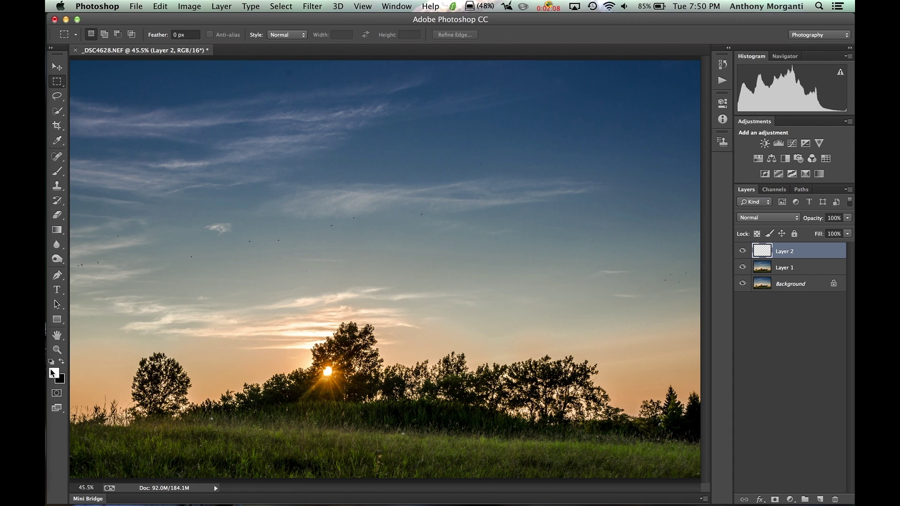
{"action": "left_click", "coordinate": [58, 174]}
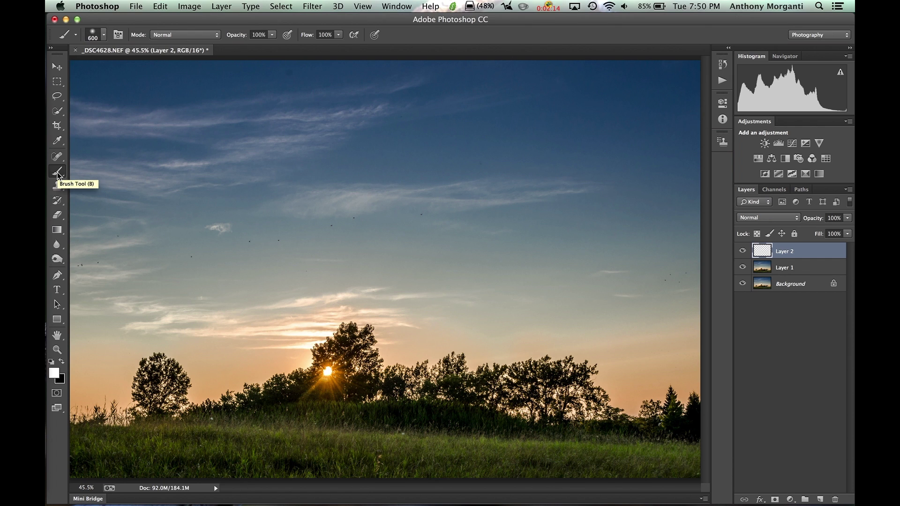
{"action": "left_click", "coordinate": [104, 36]}
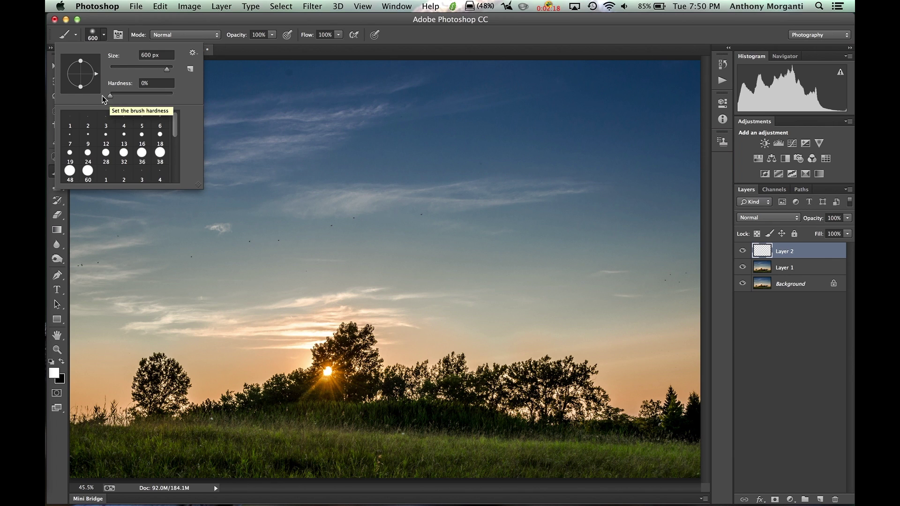
{"action": "left_click", "coordinate": [104, 36]}
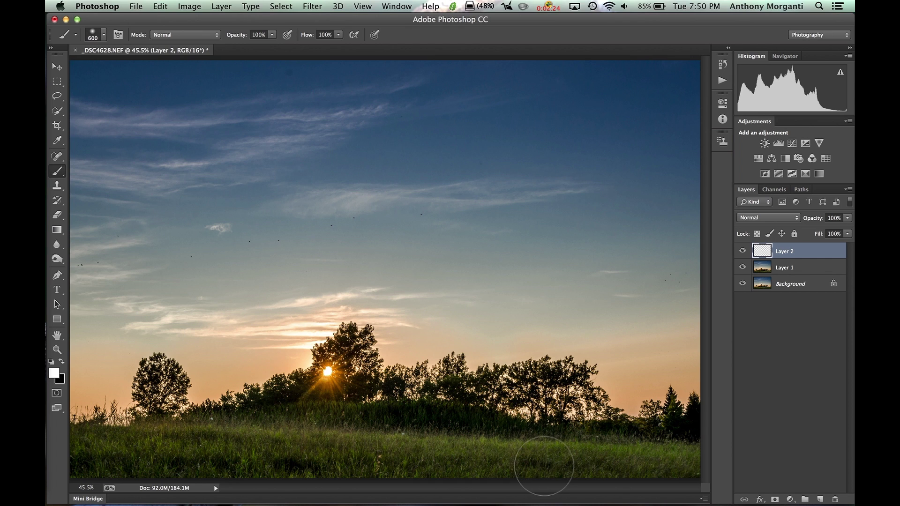
{"action": "key", "text": "bracketleft"}
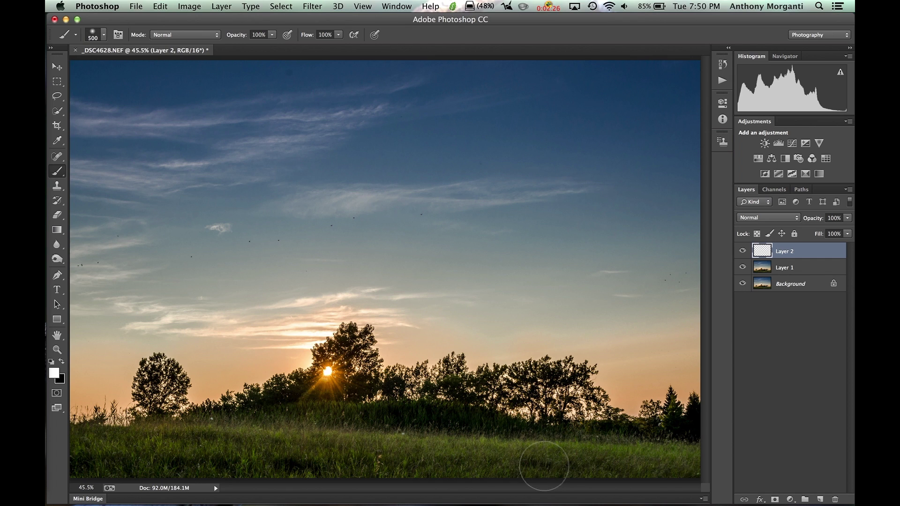
{"action": "key", "text": "bracketright"}
Paint soft white over the grass, set Layer 2 to Overlay, and toggle its visibility to compare.
{"action": "mouse_move", "coordinate": [679, 478]}
{"action": "left_mouse_down"}
{"action": "mouse_move", "coordinate": [75, 449]}
{"action": "mouse_move", "coordinate": [654, 483]}
{"action": "left_mouse_up"}
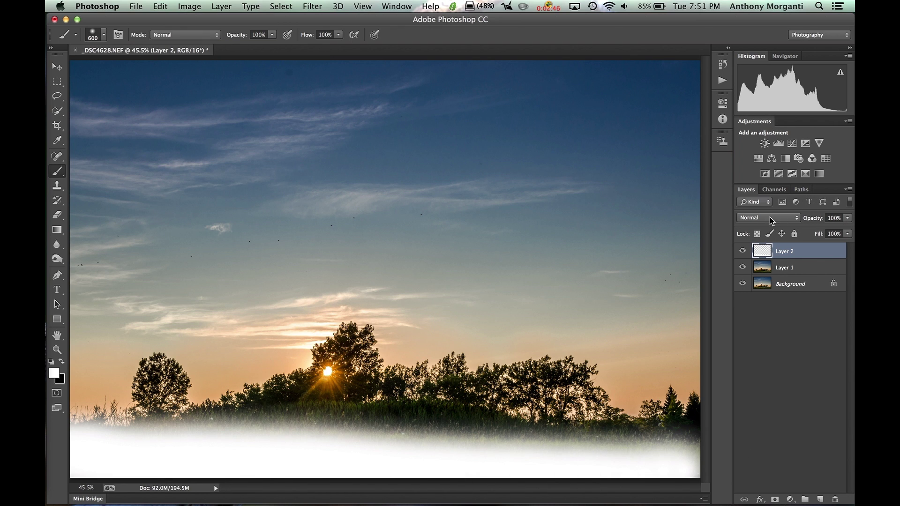
{"action": "left_click", "coordinate": [796, 219]}
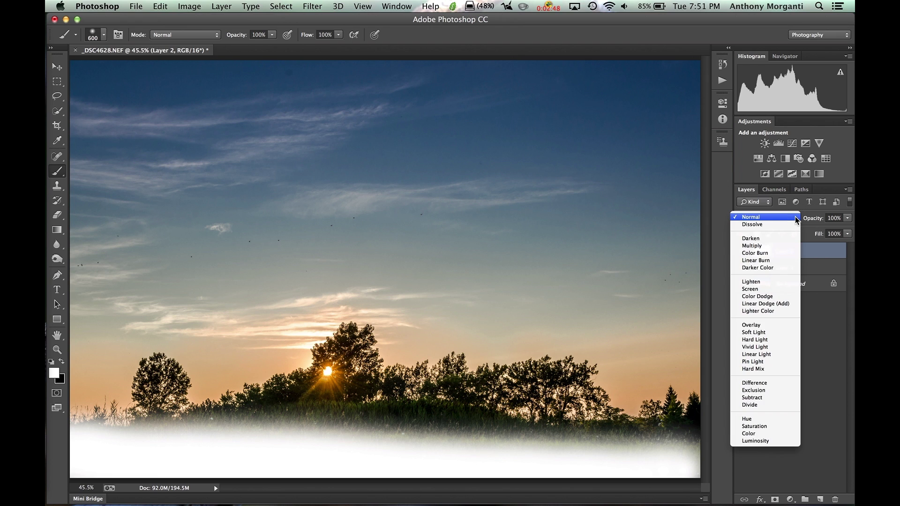
{"action": "left_click", "coordinate": [771, 325]}
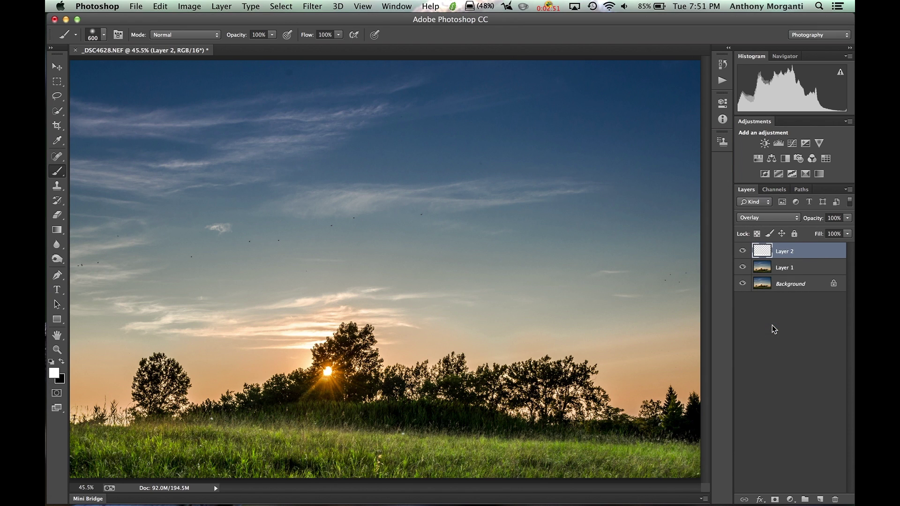
{"action": "left_click", "coordinate": [746, 254]}
{"action": "left_click", "coordinate": [744, 252]}
{"action": "left_click", "coordinate": [744, 251]}
Add Layer 3 in Soft Light blend mode and make black the foreground colour.
{"action": "left_click", "coordinate": [819, 498]}
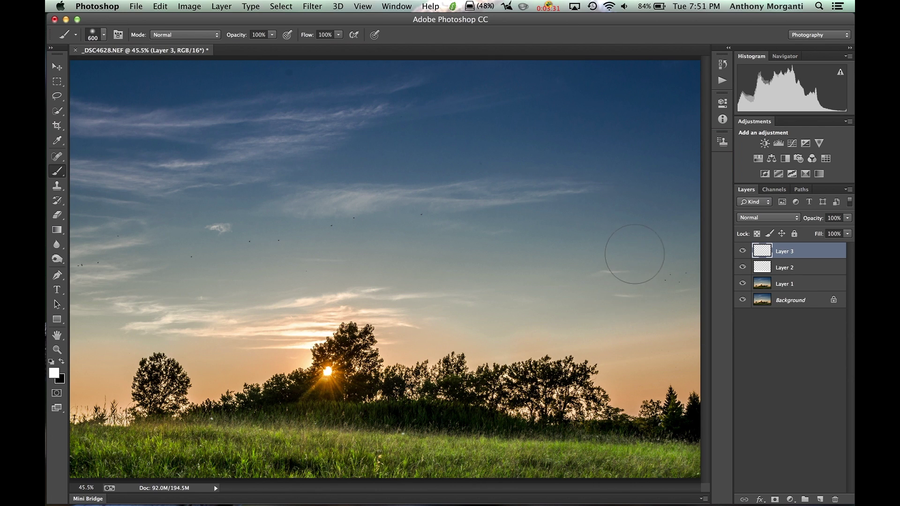
{"action": "left_click", "coordinate": [797, 220]}
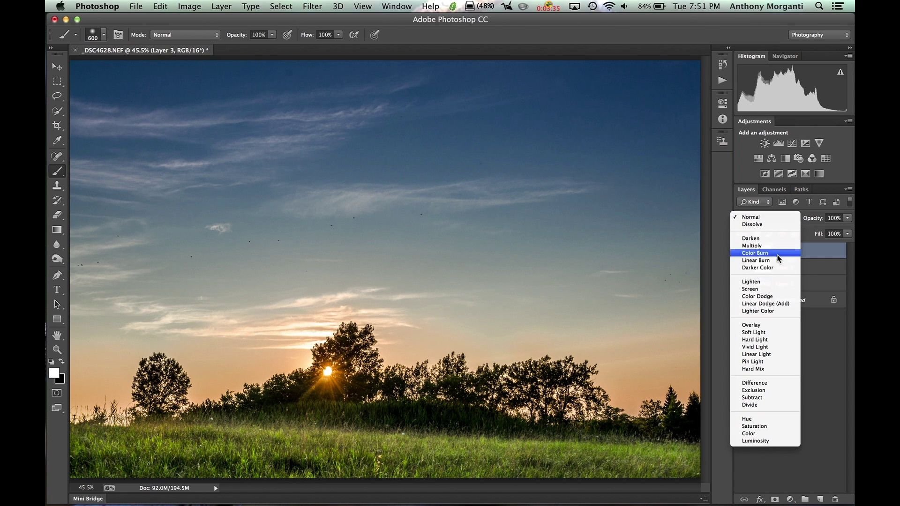
{"action": "left_click", "coordinate": [753, 333]}
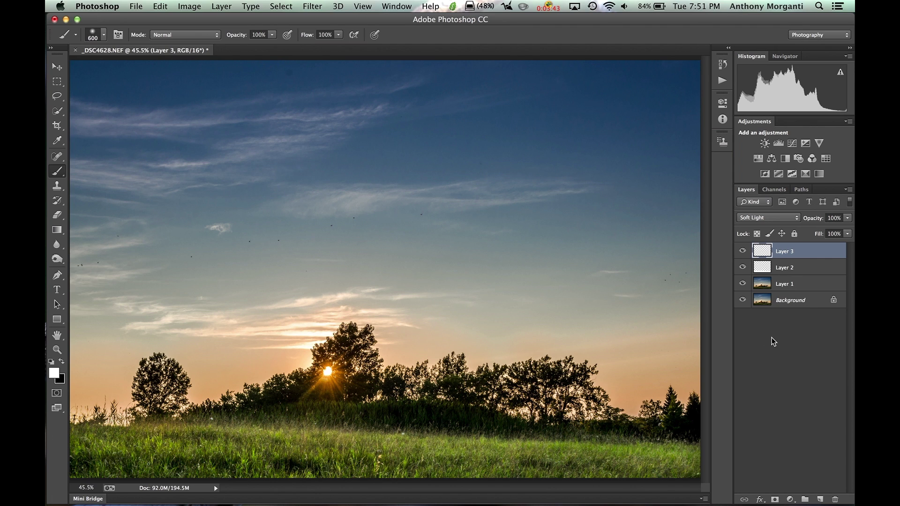
{"action": "left_click", "coordinate": [61, 365]}
{"action": "left_click", "coordinate": [160, 6]}
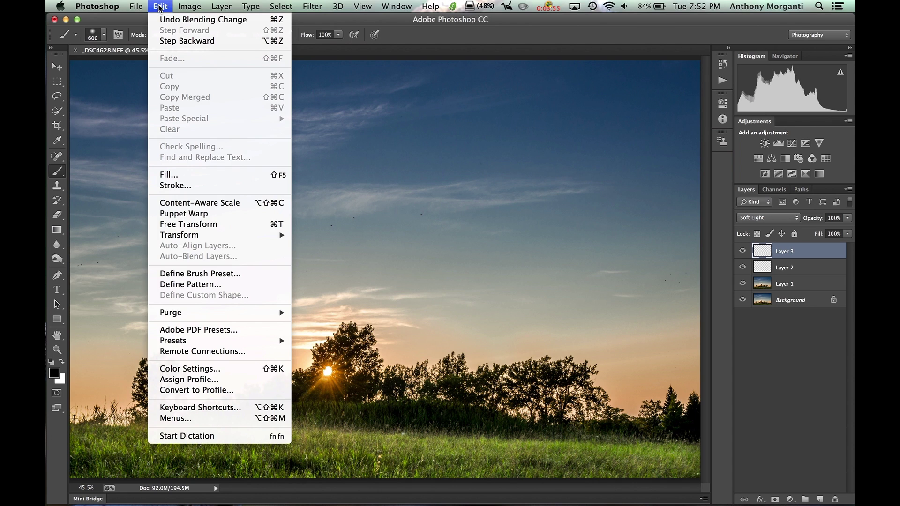
{"action": "left_click", "coordinate": [241, 173]}
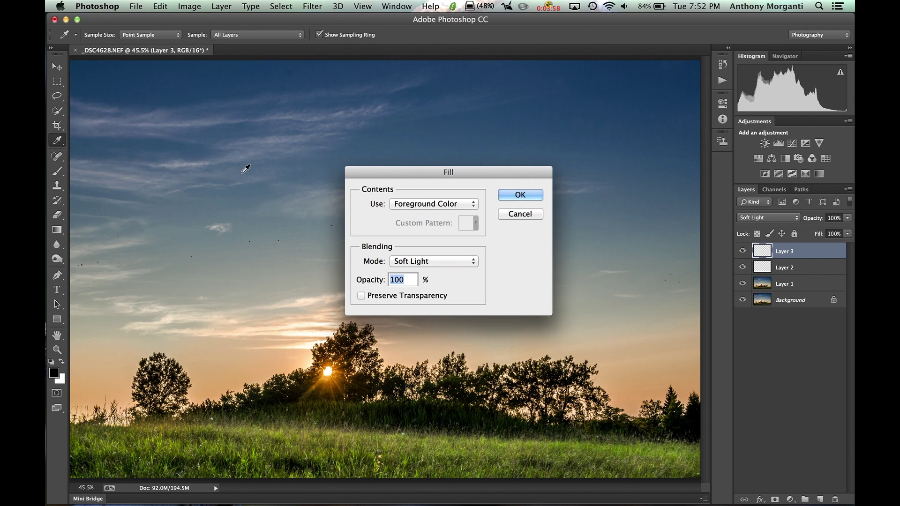
{"action": "left_click", "coordinate": [451, 206]}
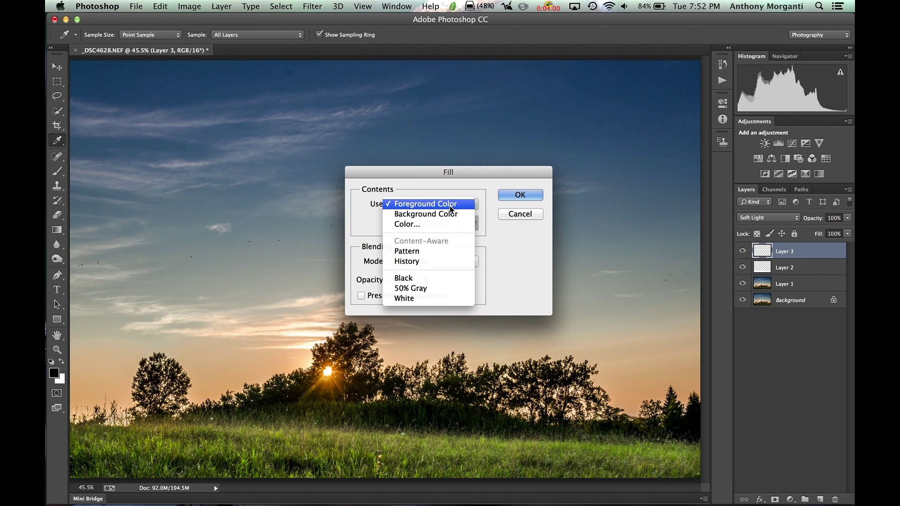
{"action": "left_click", "coordinate": [413, 278]}
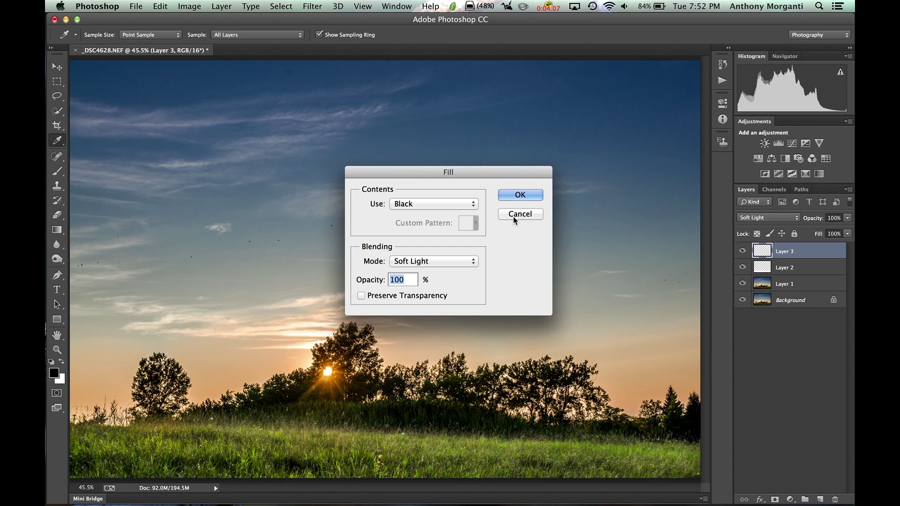
{"action": "left_click", "coordinate": [520, 213]}
{"action": "key", "text": "b"}
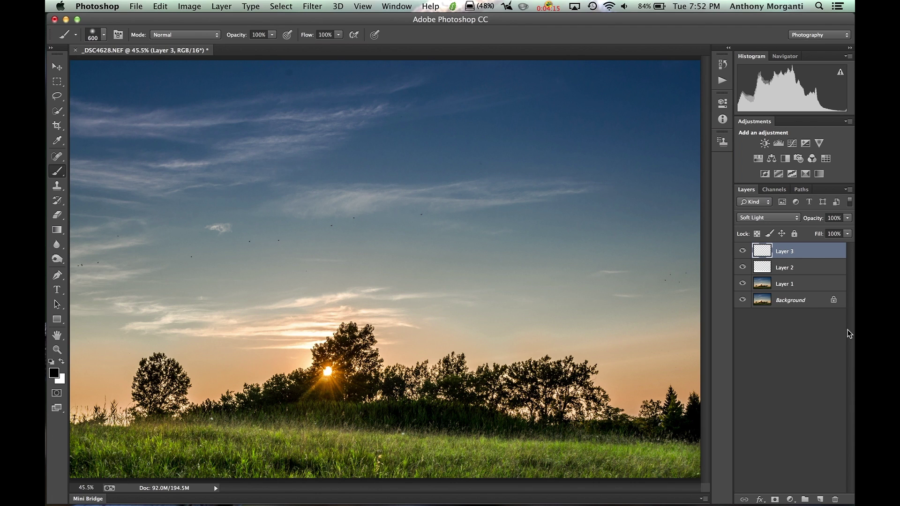
{"action": "key", "text": "alt+BackSpace"}
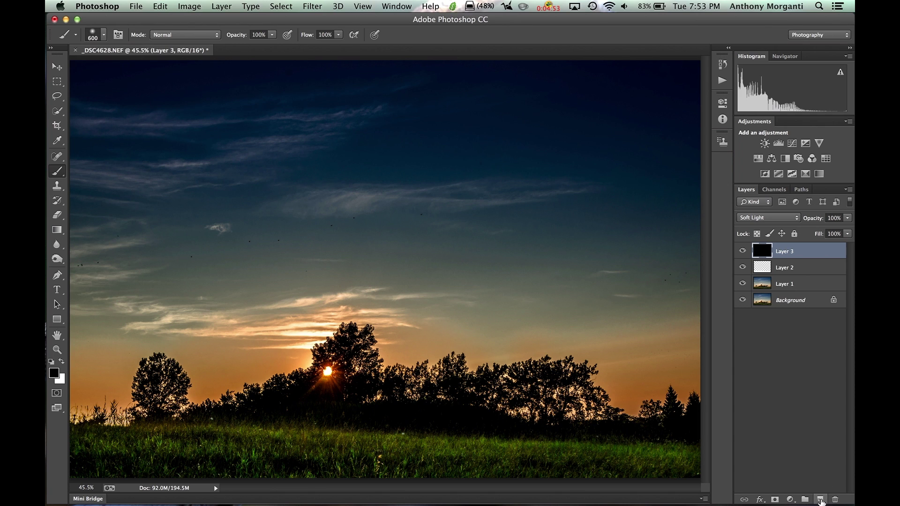
Add a new empty Layer 4 above the black Soft Light Layer 3.
{"action": "left_click", "coordinate": [820, 499]}
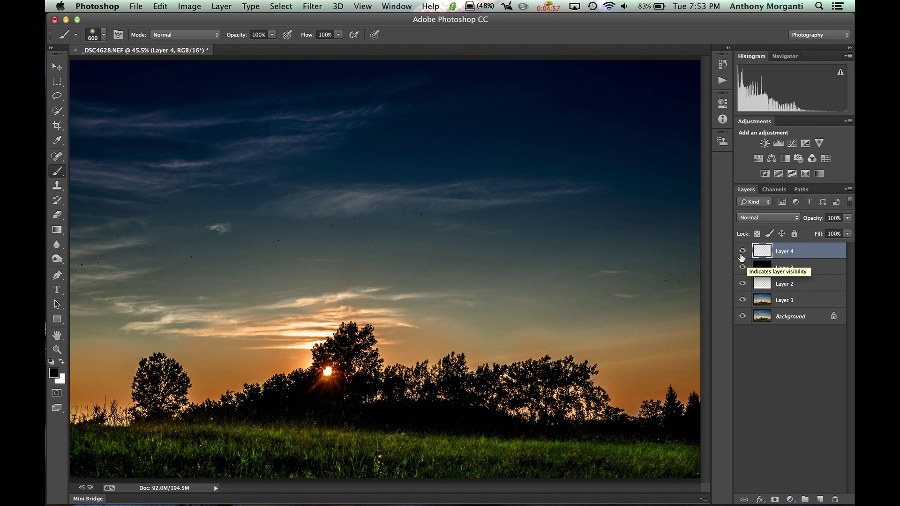
Set Layer 4 to Soft Light and swap the foreground and background colours.
{"action": "left_click", "coordinate": [795, 219]}
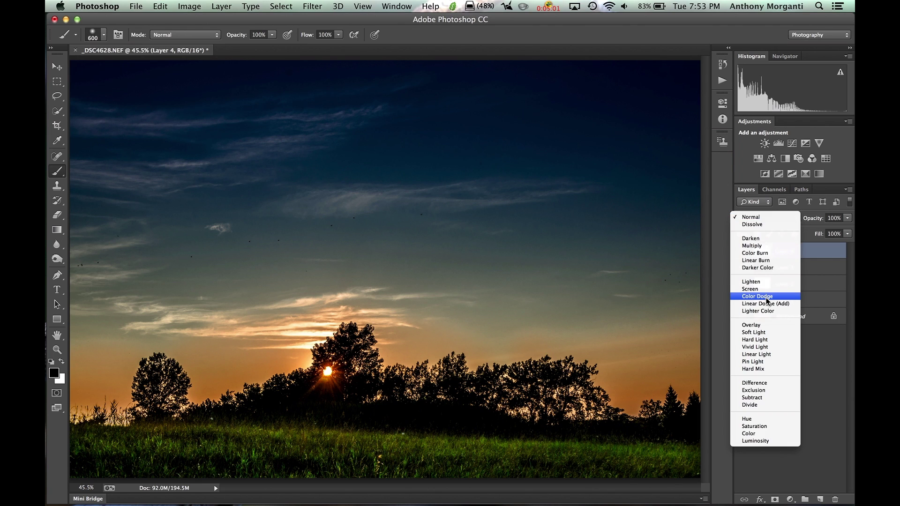
{"action": "left_click", "coordinate": [757, 333]}
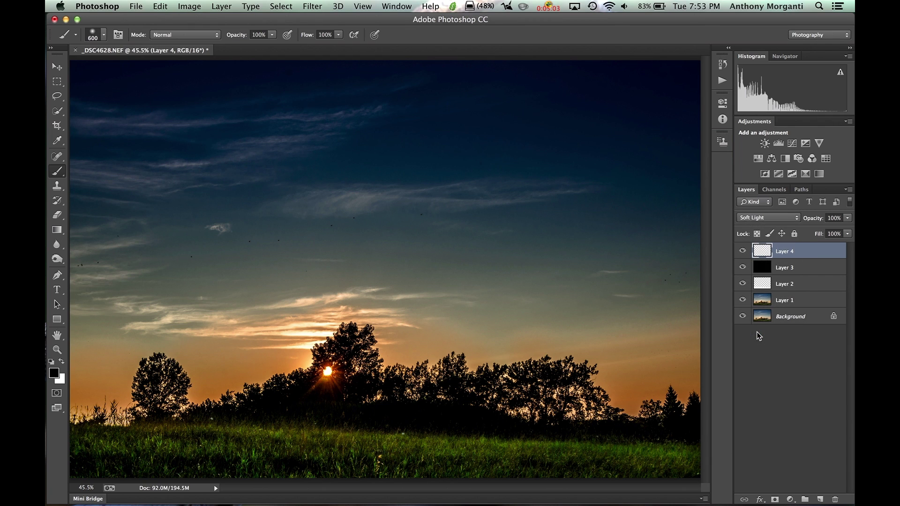
{"action": "left_click", "coordinate": [60, 364]}
Choose yellow c2c405 as the foreground colour in the Color Picker.
{"action": "left_click", "coordinate": [55, 376]}
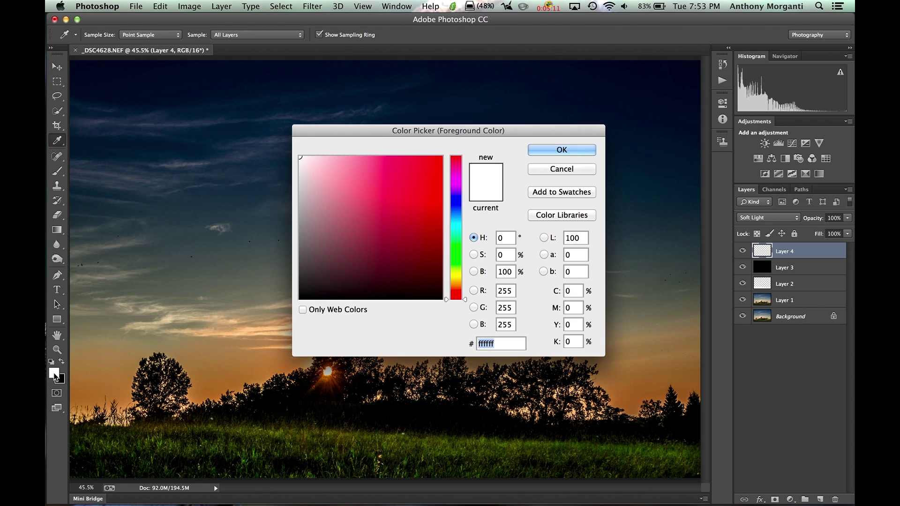
{"action": "left_click", "coordinate": [457, 276]}
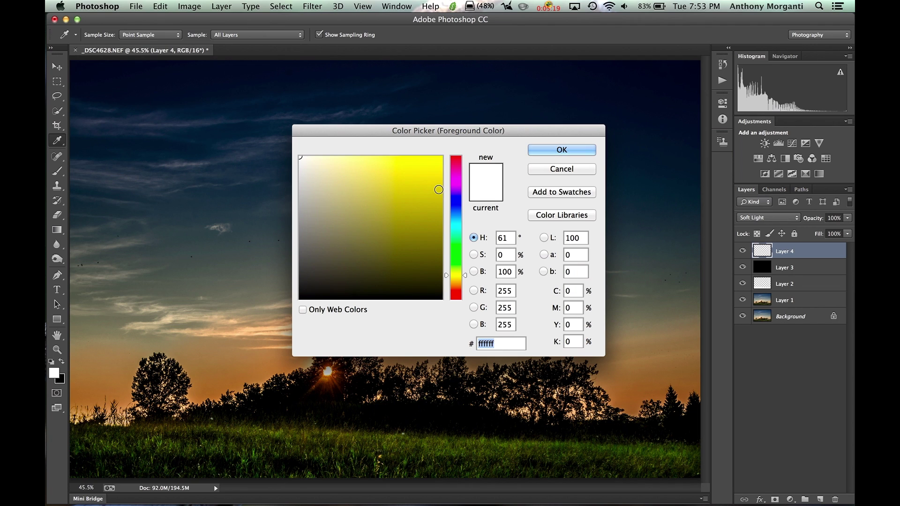
{"action": "left_click", "coordinate": [438, 190]}
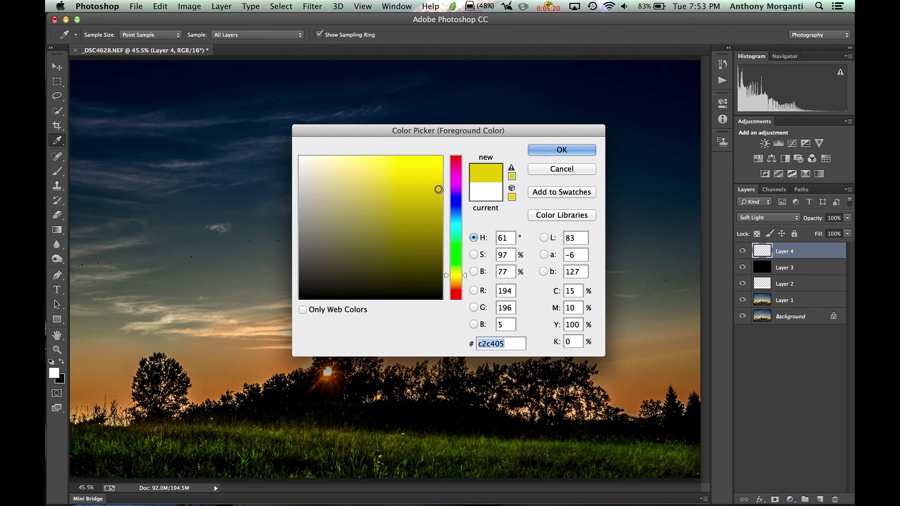
{"action": "left_click", "coordinate": [559, 149]}
{"action": "key", "text": "b"}
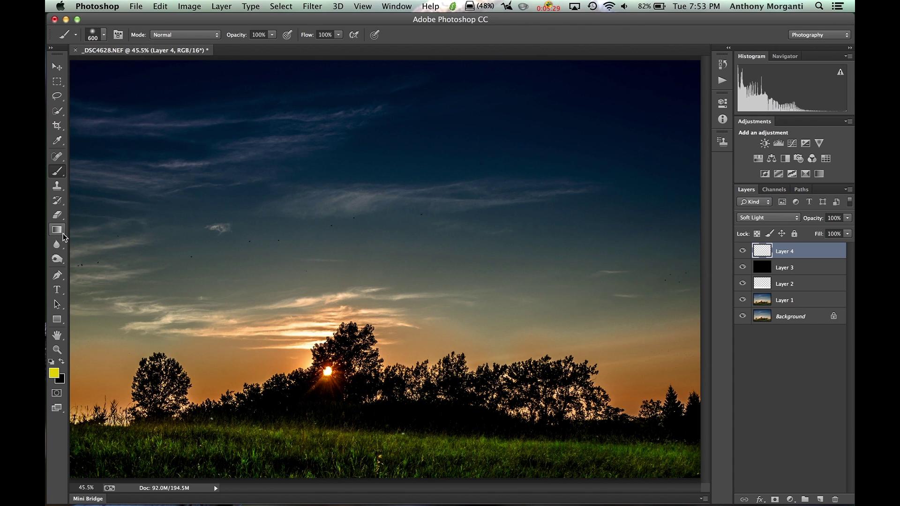
Drag a yellow foreground-to-transparent radial gradient outward from the sun on Layer 4.
{"action": "left_click", "coordinate": [58, 231]}
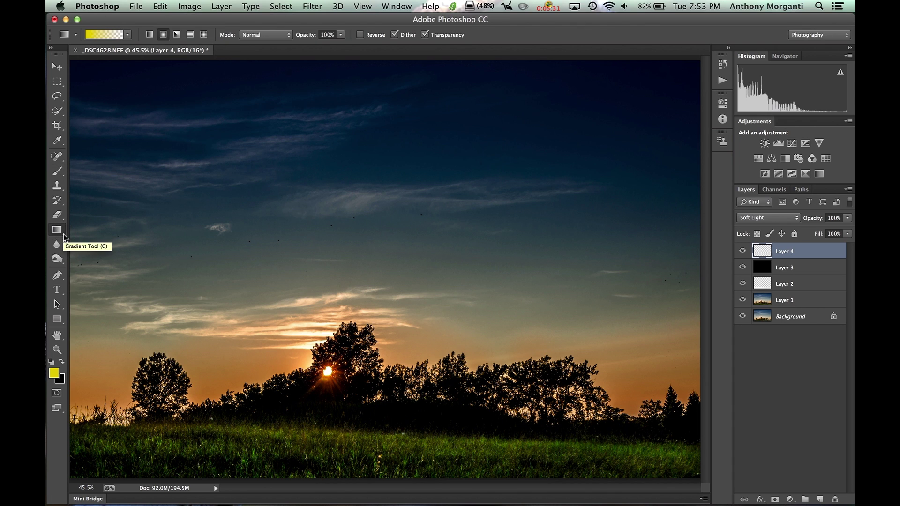
{"action": "left_click", "coordinate": [61, 235]}
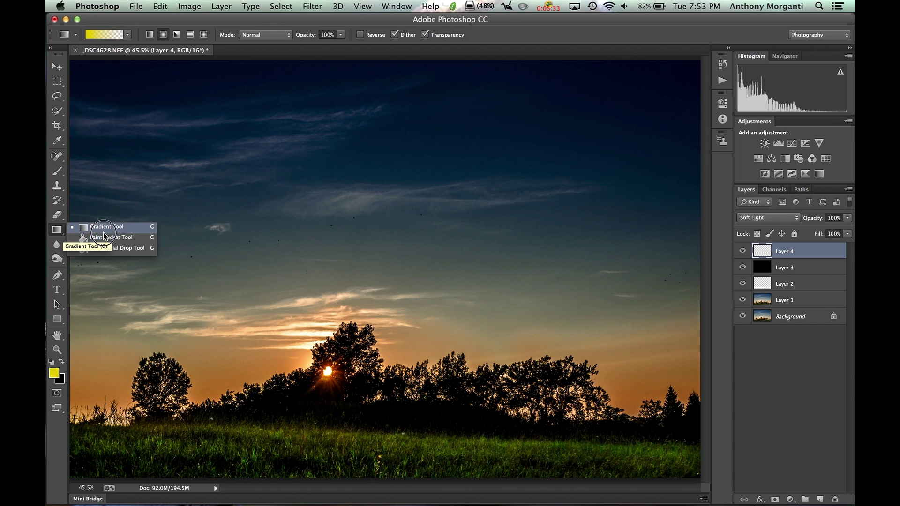
{"action": "mouse_move", "coordinate": [61, 233]}
{"action": "left_mouse_down"}
{"action": "mouse_move", "coordinate": [111, 243]}
{"action": "mouse_move", "coordinate": [117, 255]}
{"action": "mouse_move", "coordinate": [120, 233]}
{"action": "left_mouse_up"}
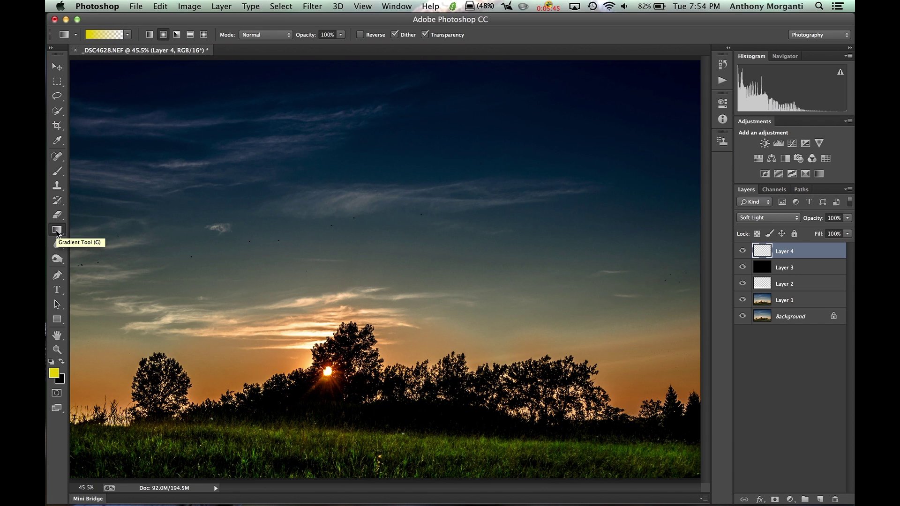
{"action": "left_click", "coordinate": [128, 34]}
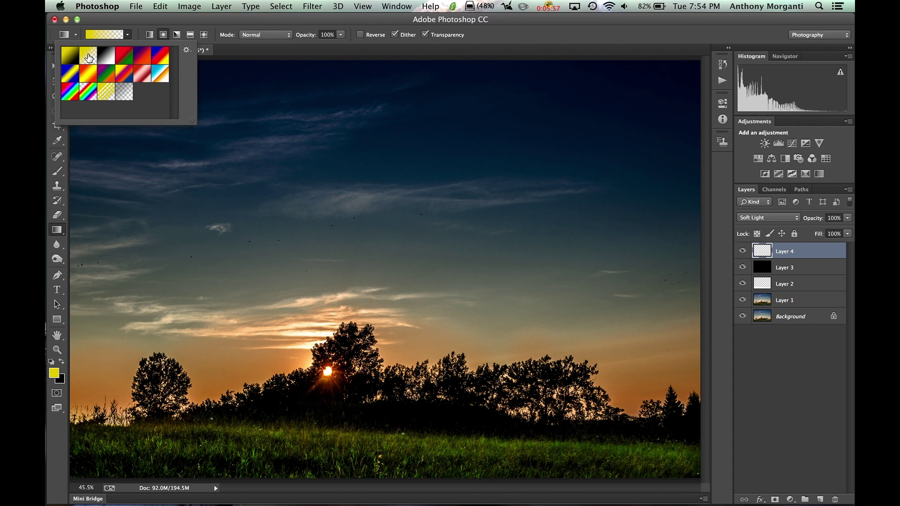
{"action": "left_click", "coordinate": [163, 37]}
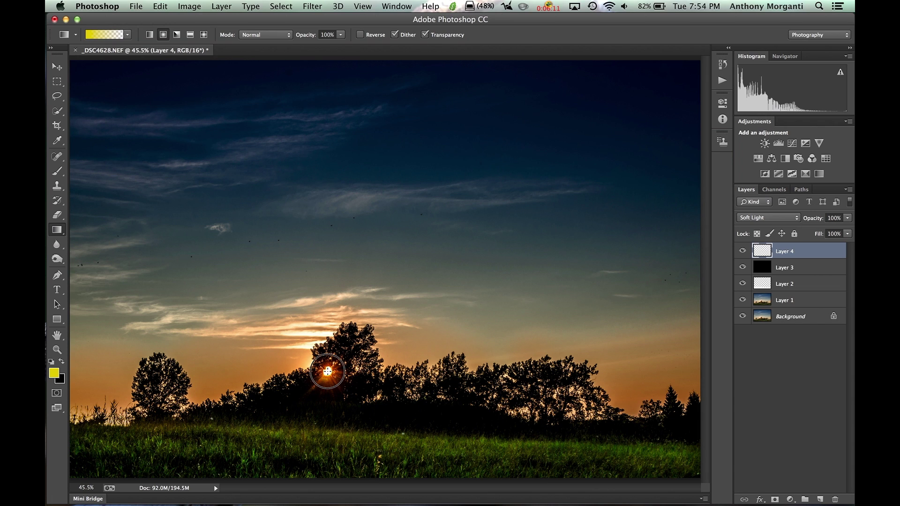
{"action": "left_click_drag", "start_coordinate": [328, 371], "coordinate": [557, 156]}
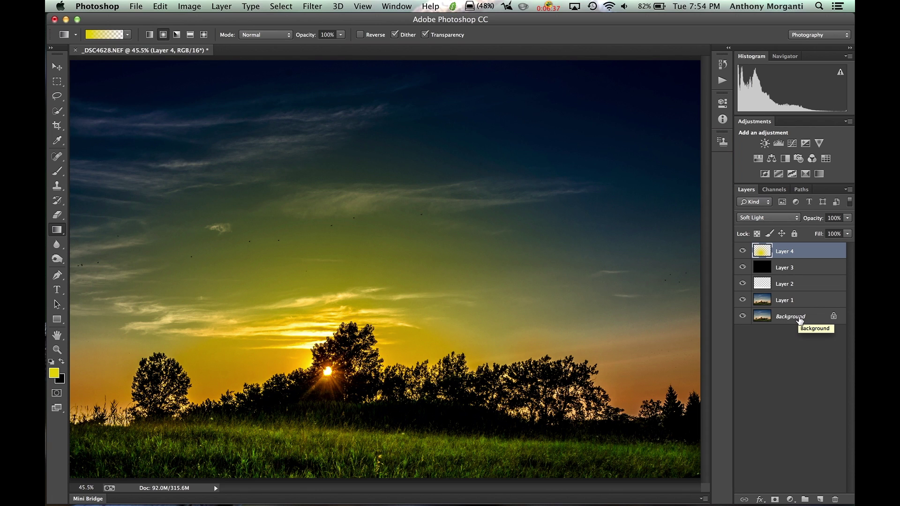
{"action": "left_click", "coordinate": [784, 215]}
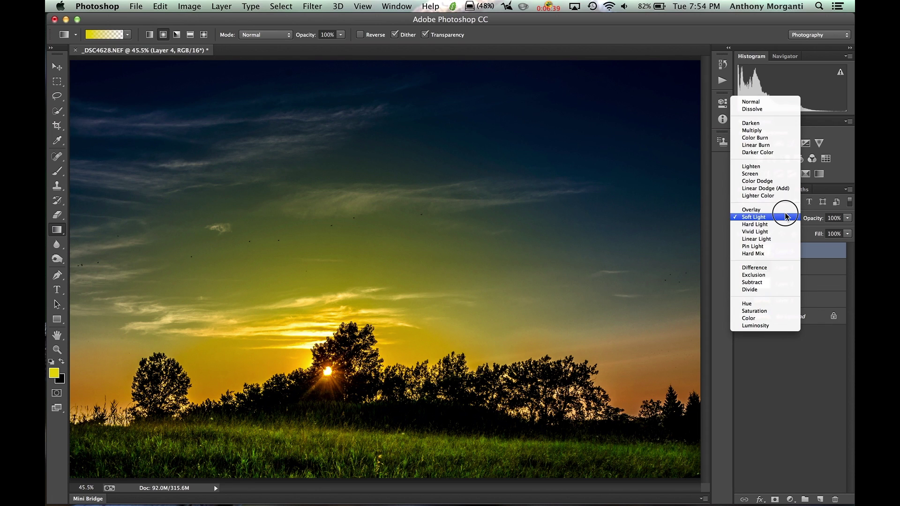
{"action": "left_click", "coordinate": [764, 208]}
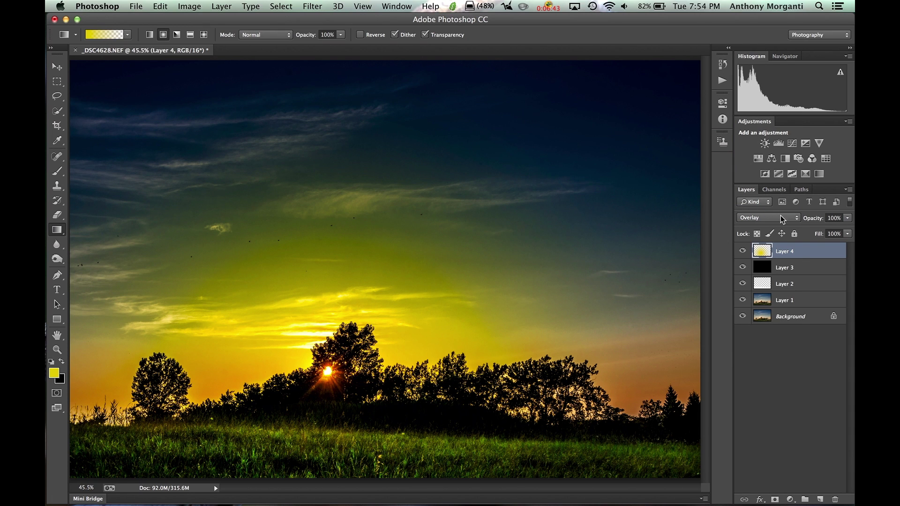
{"action": "left_click", "coordinate": [780, 215]}
{"action": "left_click", "coordinate": [775, 202]}
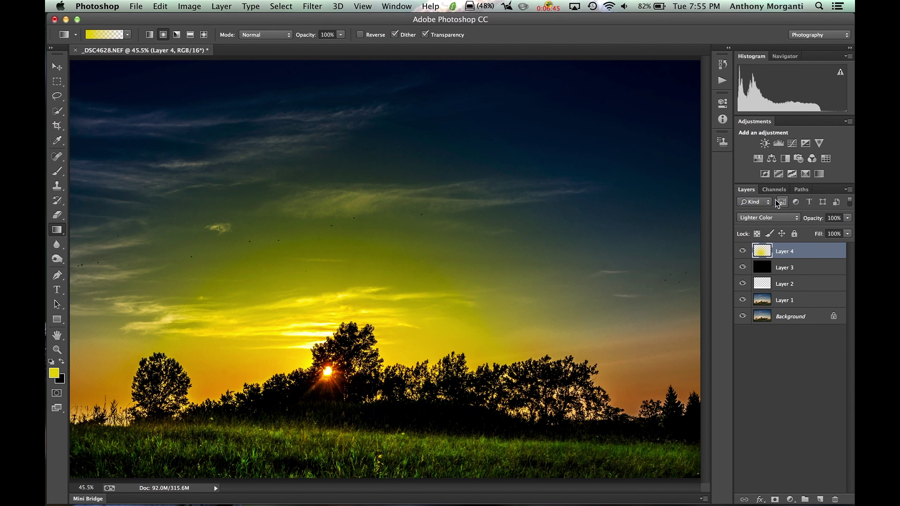
{"action": "left_click", "coordinate": [781, 220]}
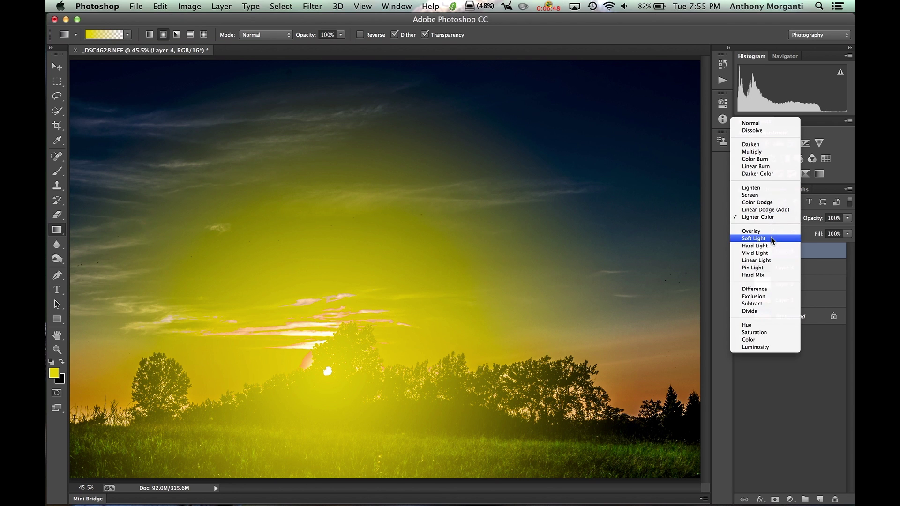
{"action": "left_click", "coordinate": [770, 237]}
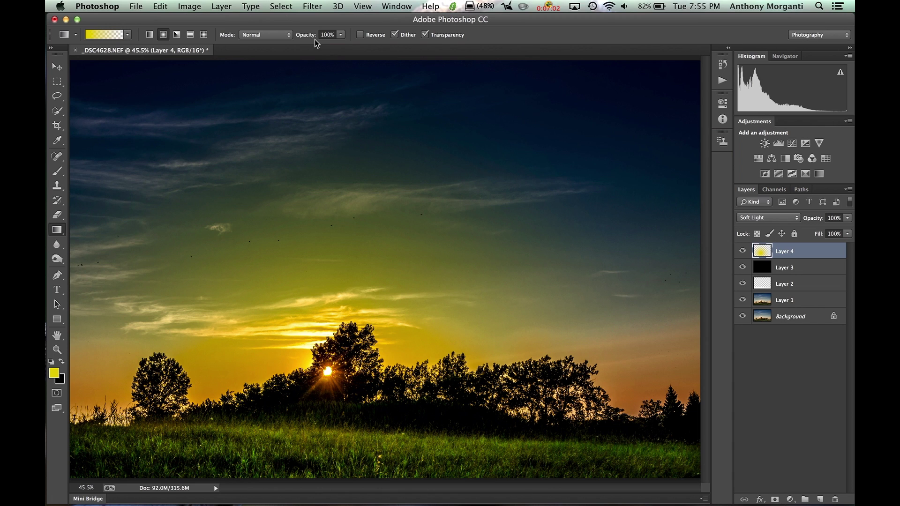
{"action": "left_click", "coordinate": [250, 38]}
{"action": "key", "text": "Up"}
Switch to the Lasso tool, then cycle Layer 4's blend modes with Shift+plus back to Soft Light.
{"action": "left_click", "coordinate": [59, 171]}
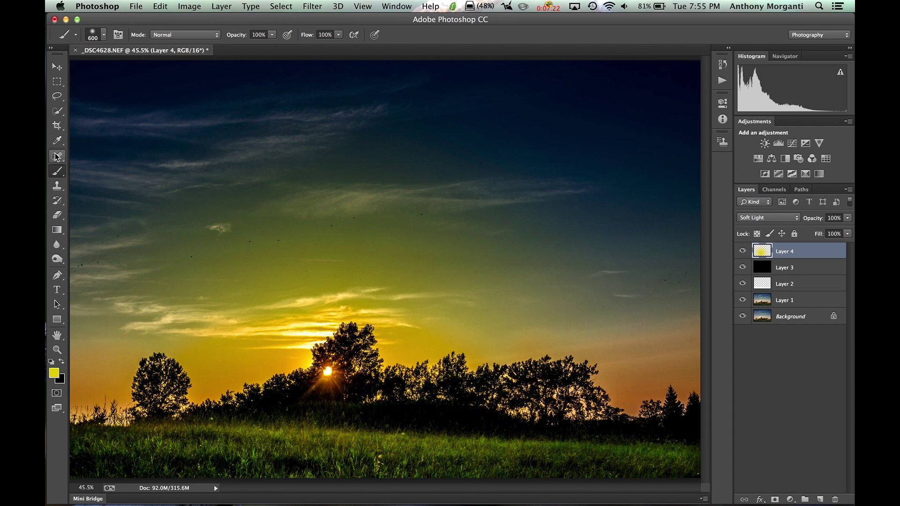
{"action": "left_click", "coordinate": [58, 156]}
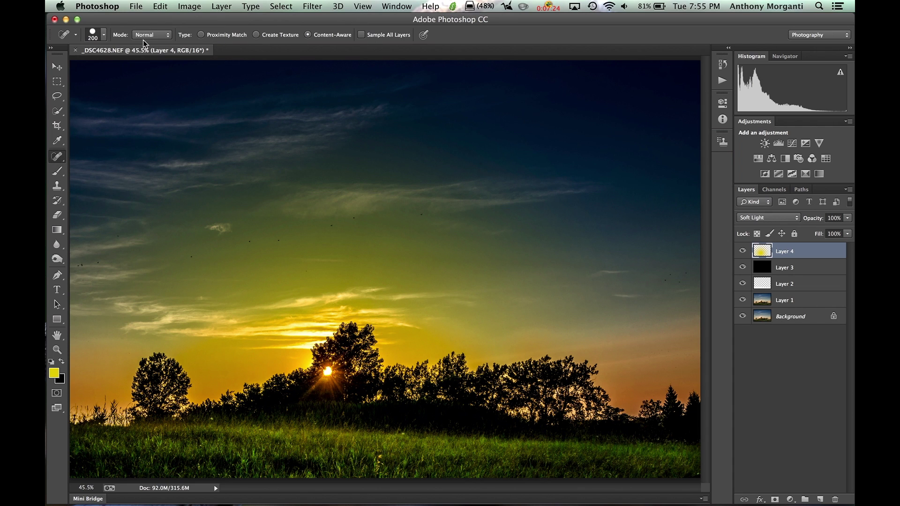
{"action": "left_click", "coordinate": [55, 98]}
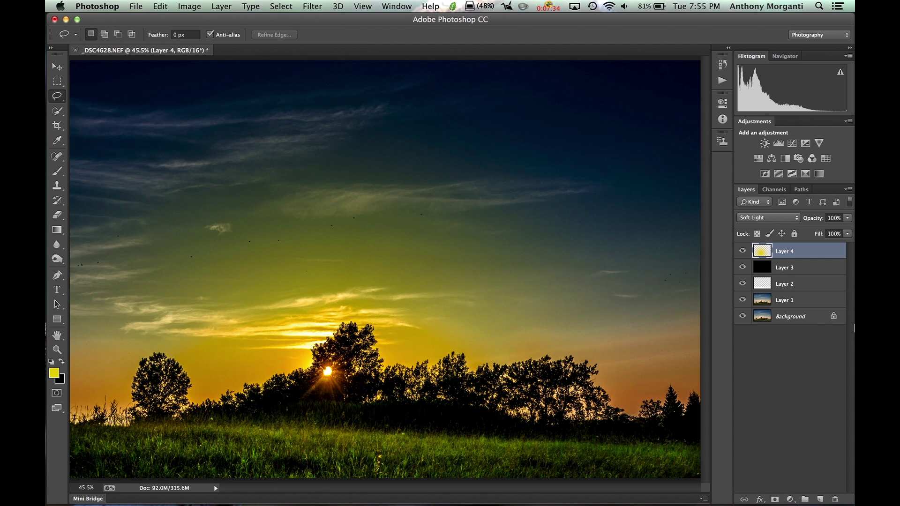
{"action": "key", "text": "shift+plus"}
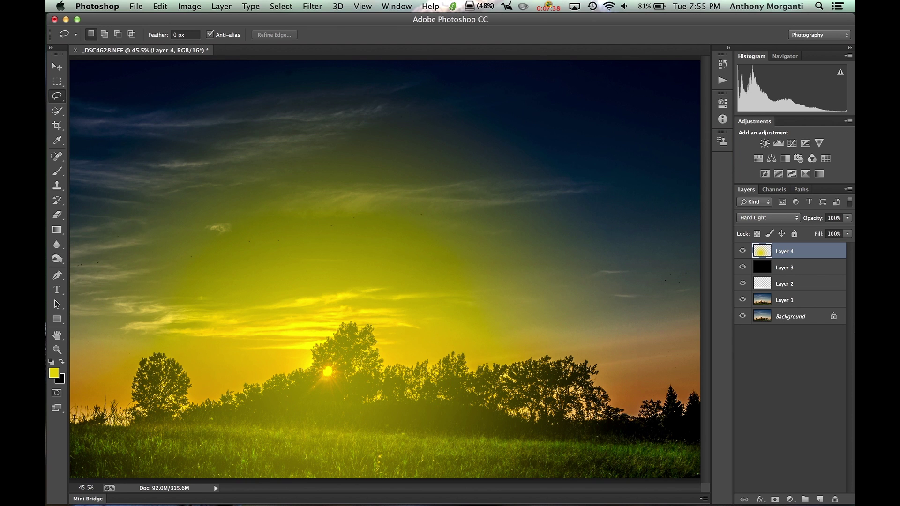
{"action": "key", "text": "shift+plus"}
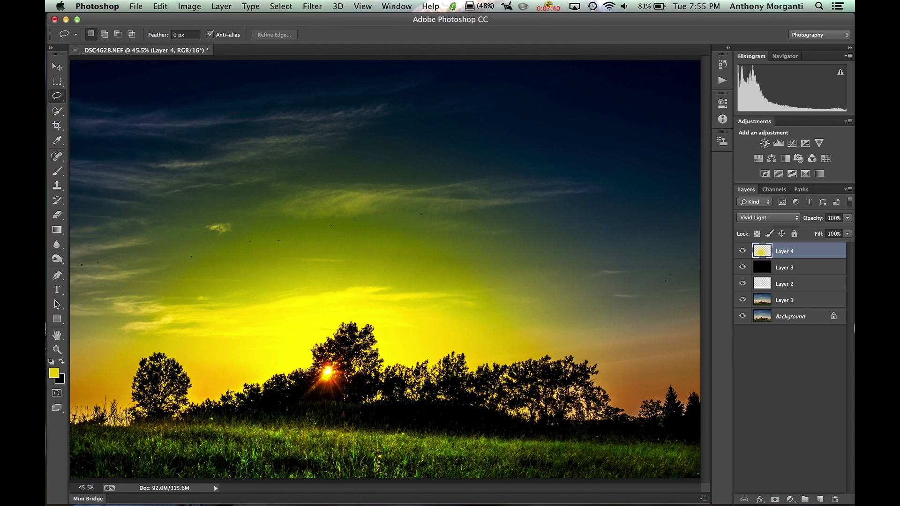
{"action": "key", "text": "shift+plus"}
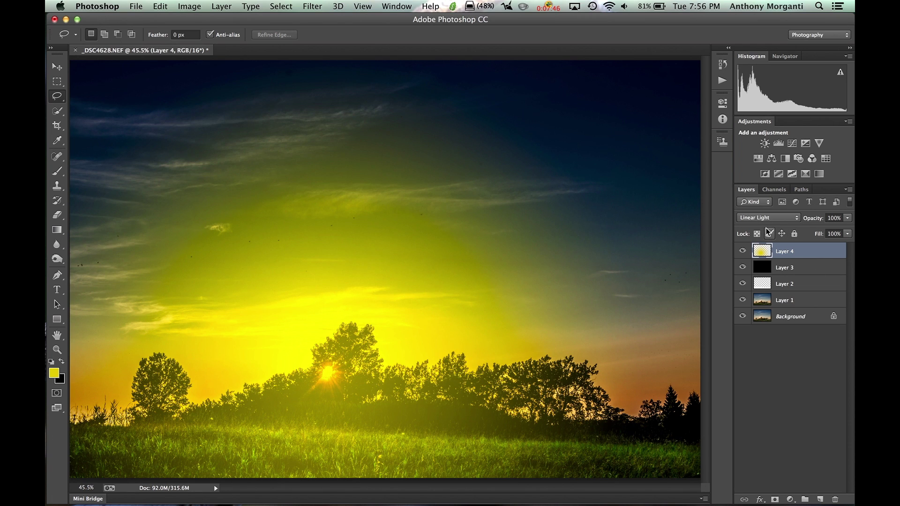
{"action": "key", "text": "shift+plus"}
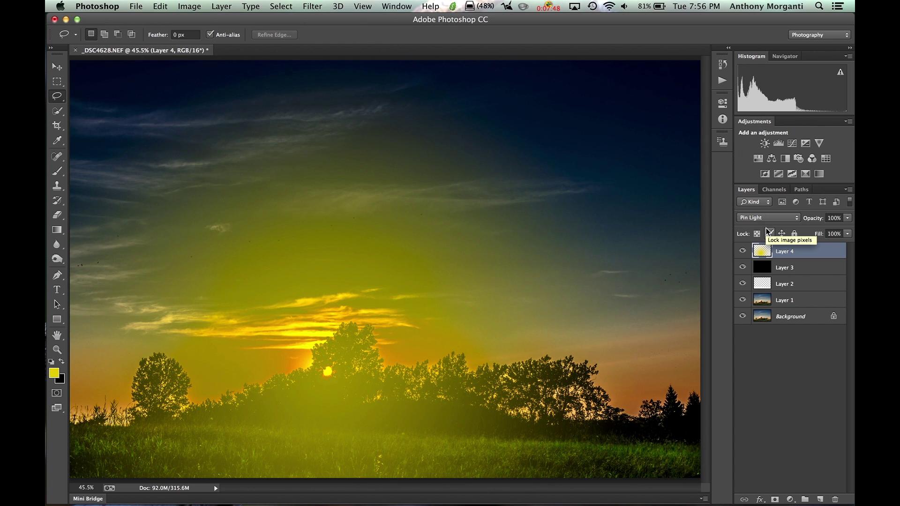
{"action": "key", "text": "shift+plus"}
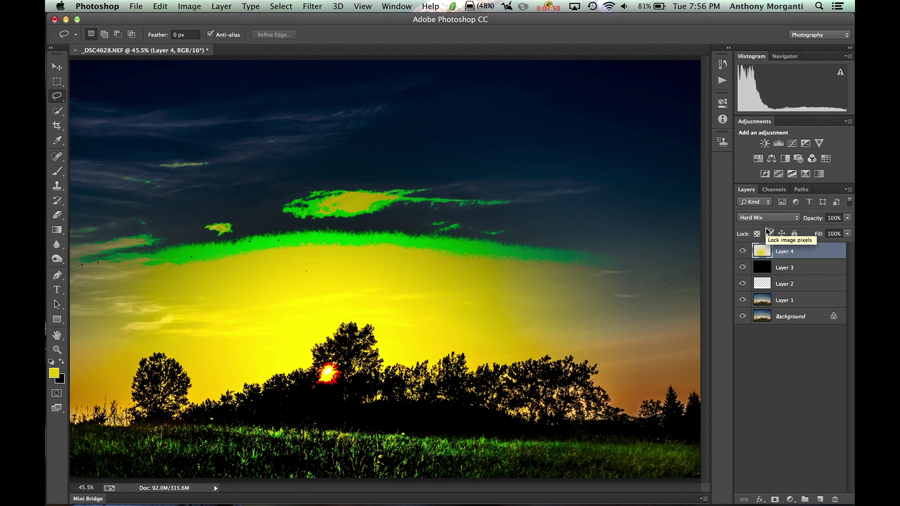
{"action": "key", "text": "shift+plus"}
{"action": "key", "text": "shift+plus"}
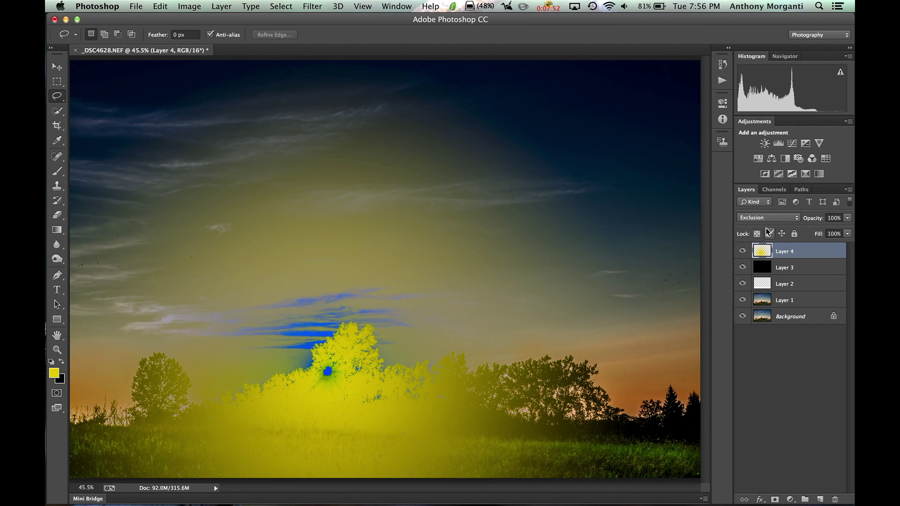
{"action": "key", "text": "shift+plus"}
{"action": "key", "text": "shift+plus"}
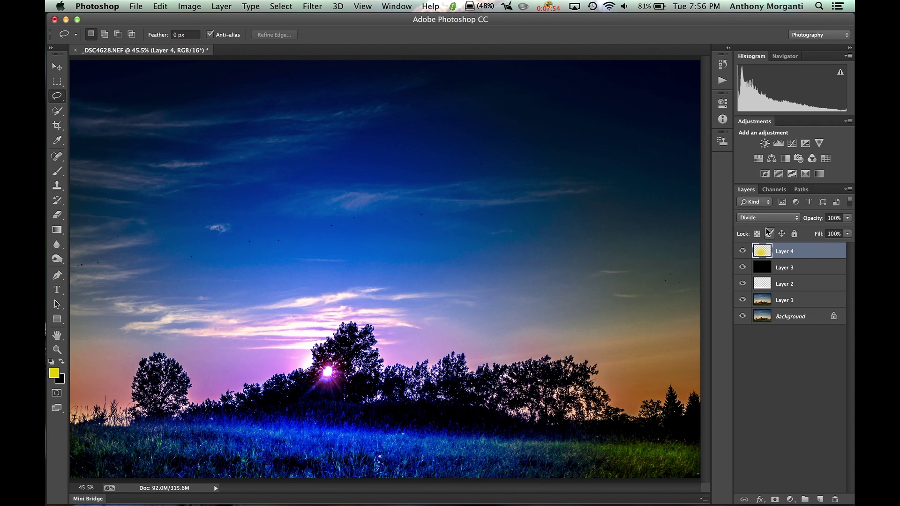
{"action": "key", "text": "shift+plus"}
{"action": "key", "text": "shift+plus"}
{"action": "key", "text": "shift+plus"}
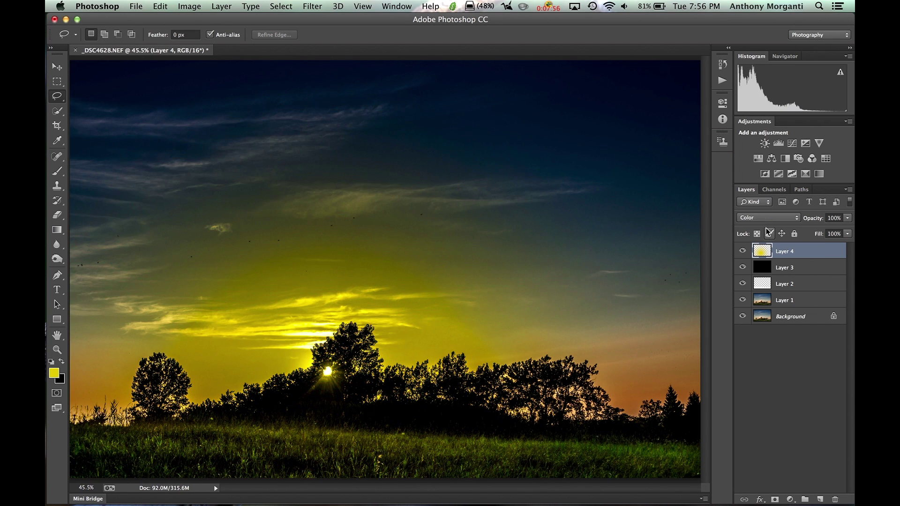
{"action": "key", "text": "shift+plus"}
{"action": "key", "text": "shift+plus"}
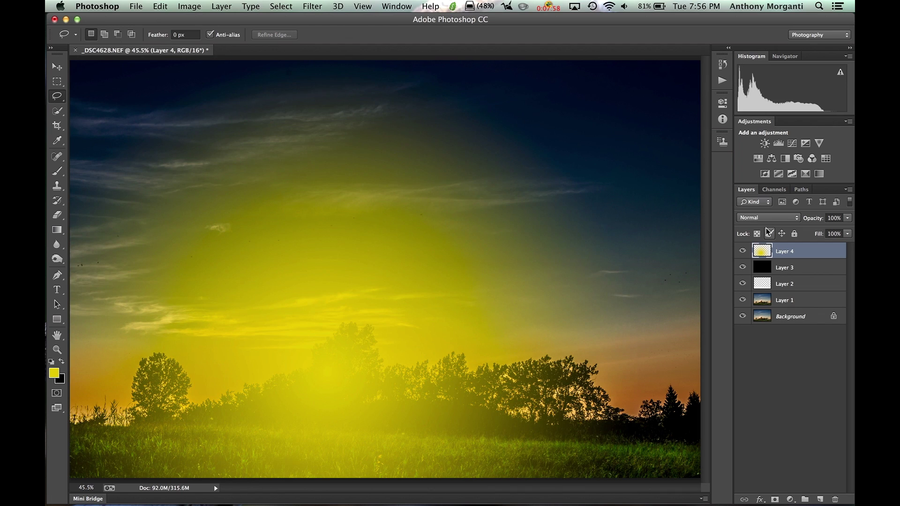
{"action": "key", "text": "shift+plus"}
{"action": "key", "text": "shift+plus"}
{"action": "key", "text": "shift+plus"}
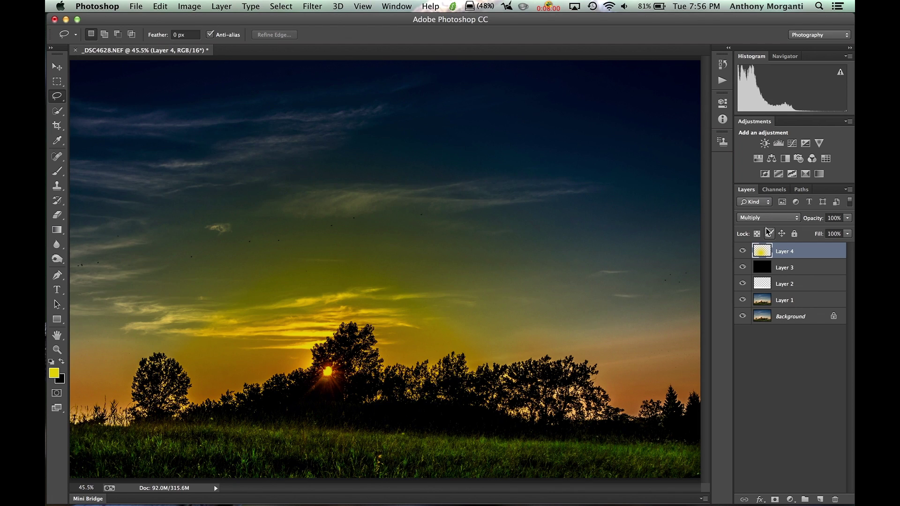
{"action": "key", "text": "shift+plus"}
{"action": "key", "text": "shift+plus"}
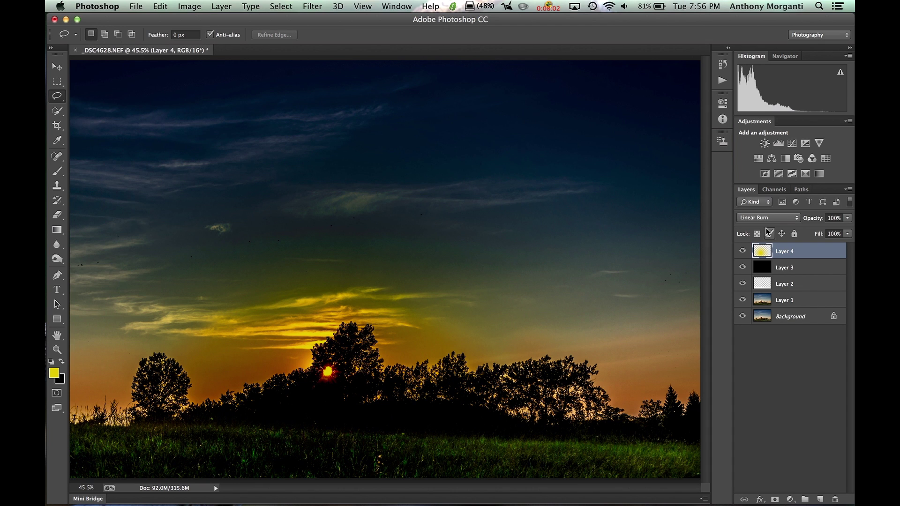
{"action": "key", "text": "shift+plus"}
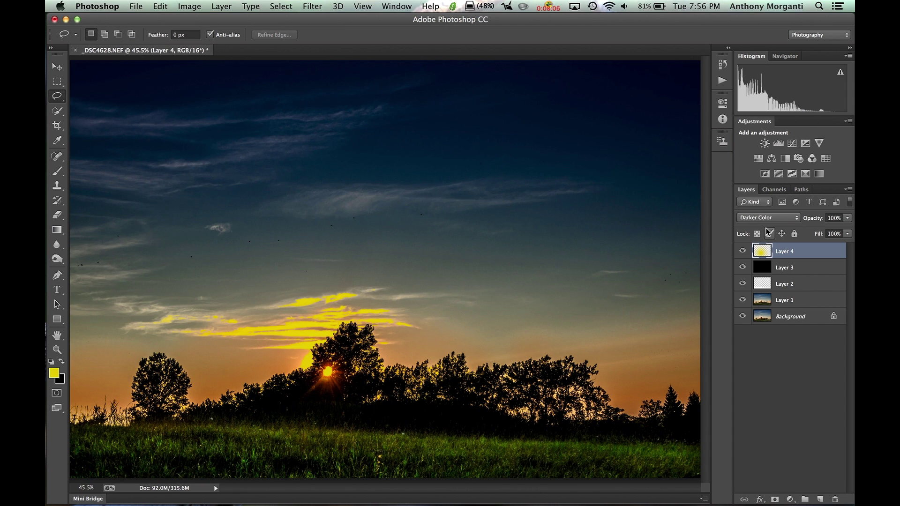
{"action": "key", "text": "shift+plus"}
{"action": "key", "text": "shift+plus"}
{"action": "key", "text": "shift+plus"}
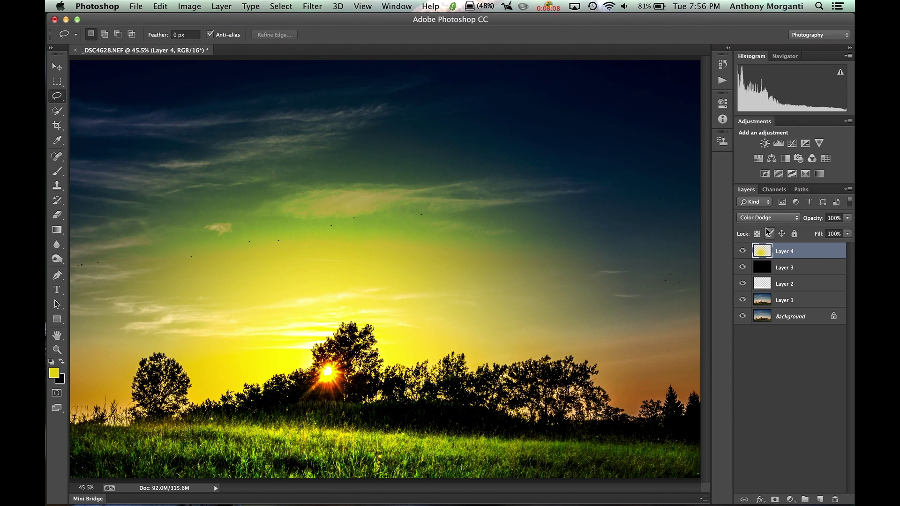
{"action": "key", "text": "shift+plus"}
{"action": "key", "text": "shift+plus"}
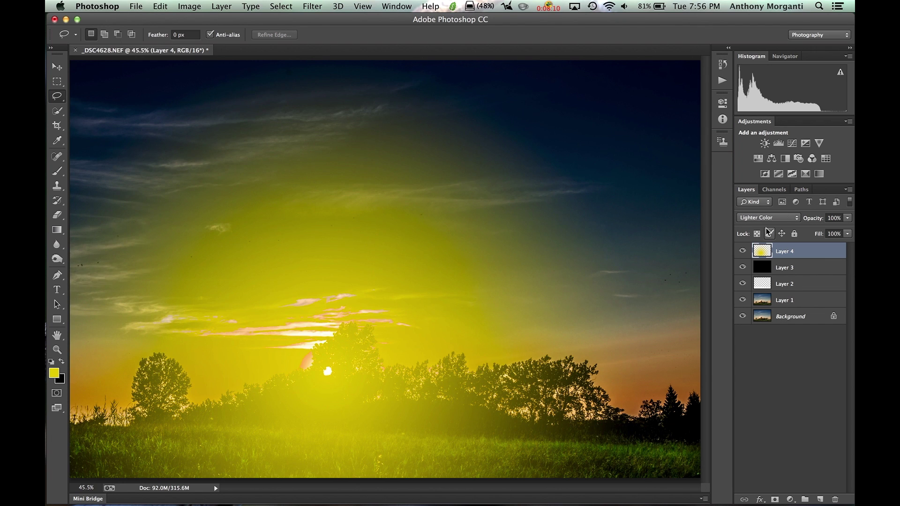
{"action": "key", "text": "shift+plus"}
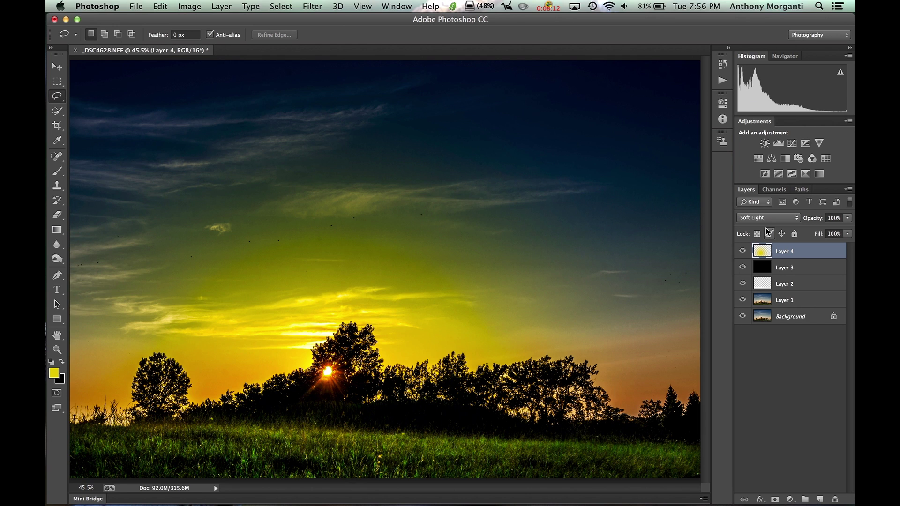
{"action": "key", "text": "shift+plus"}
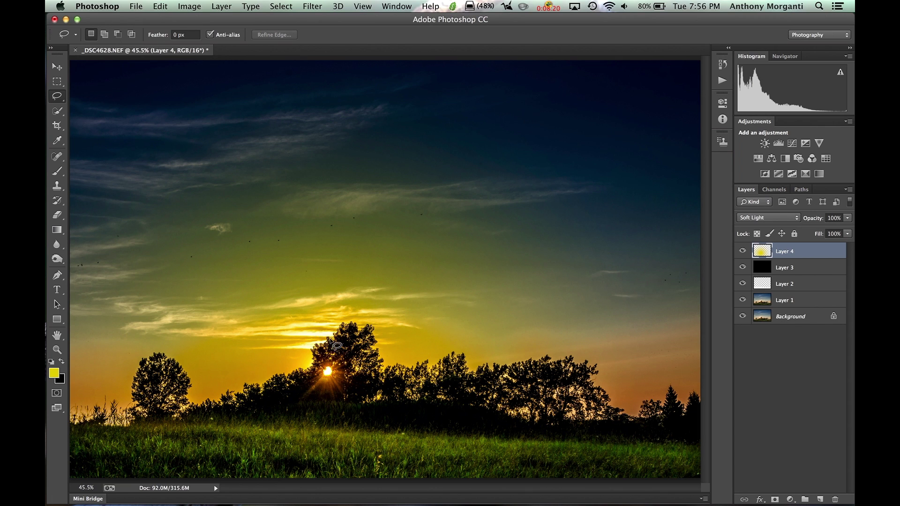
Lower the opacity of Layer 4's yellow glow to 41%.
{"action": "left_click", "coordinate": [847, 218]}
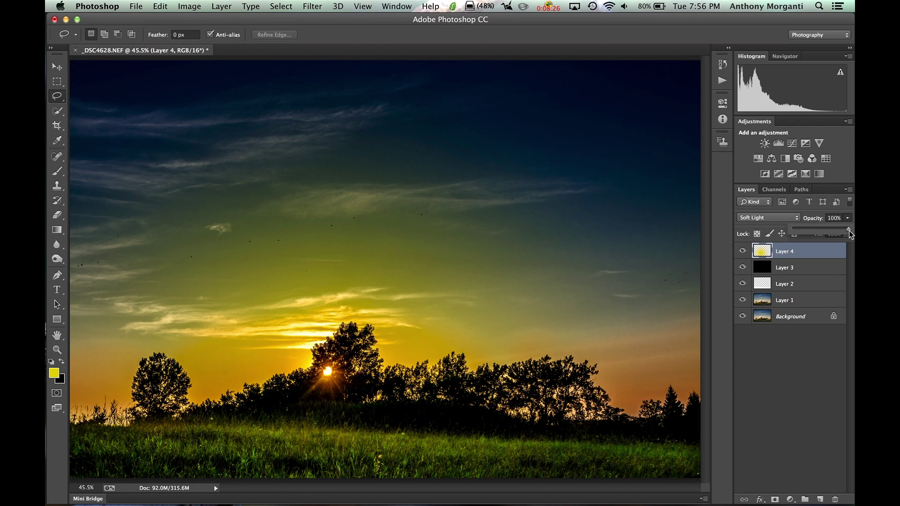
{"action": "left_click_drag", "start_coordinate": [849, 231], "coordinate": [837, 234]}
{"action": "left_click", "coordinate": [845, 219]}
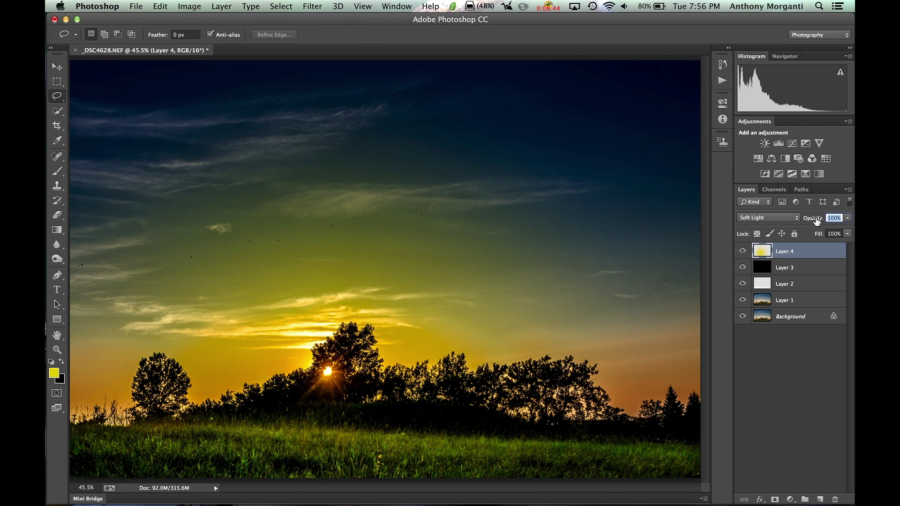
{"action": "left_click", "coordinate": [815, 215]}
{"action": "left_click_drag", "start_coordinate": [816, 214], "coordinate": [780, 215]}
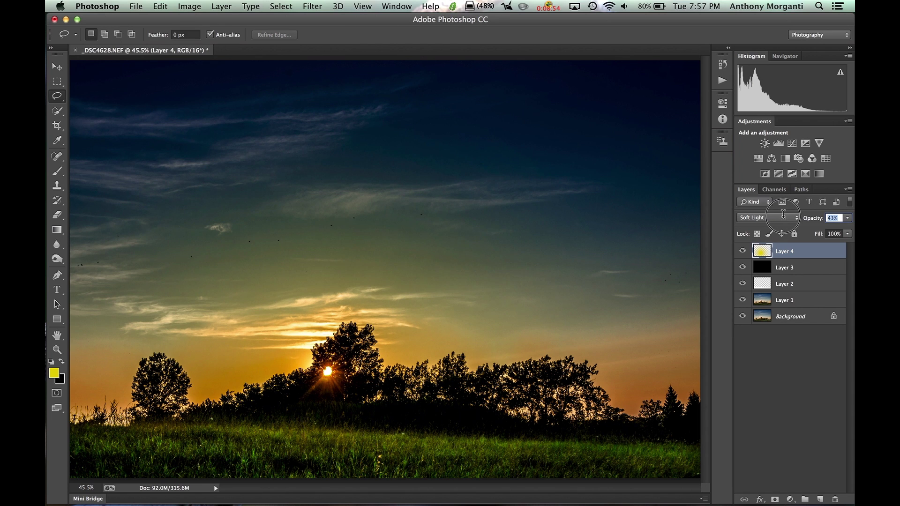
{"action": "left_click_drag", "start_coordinate": [779, 214], "coordinate": [782, 219]}
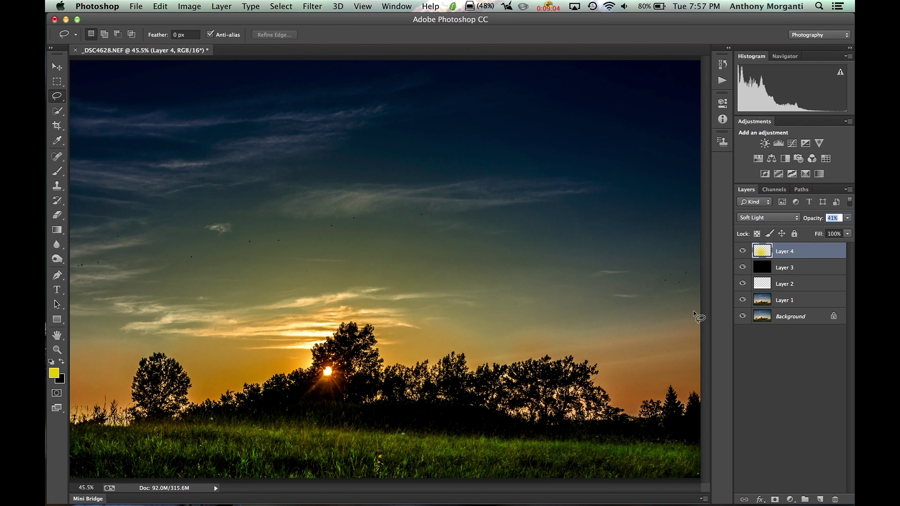
{"action": "left_click", "coordinate": [742, 318], "text": "alt"}
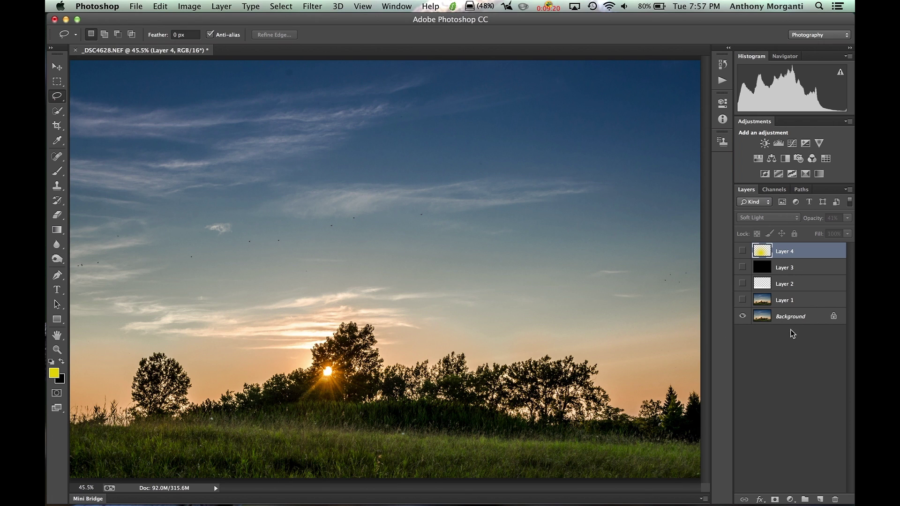
{"action": "left_click", "coordinate": [742, 318], "text": "alt"}
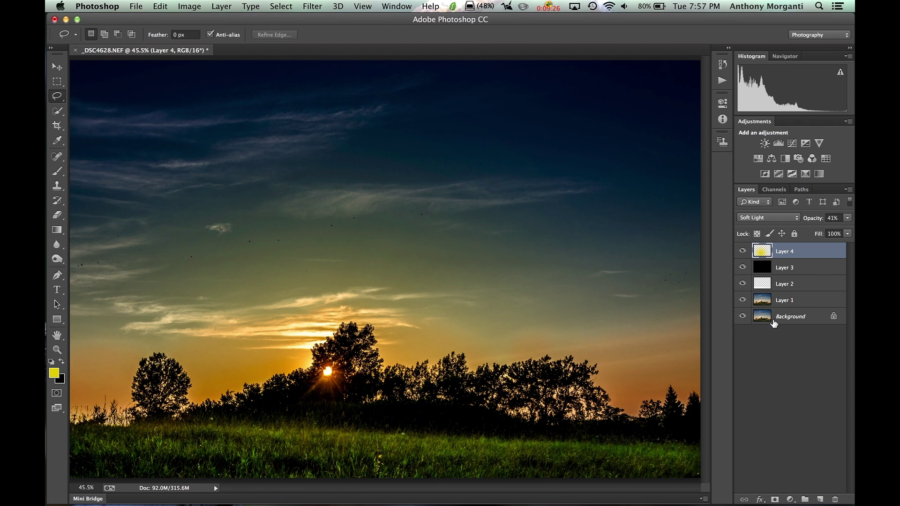